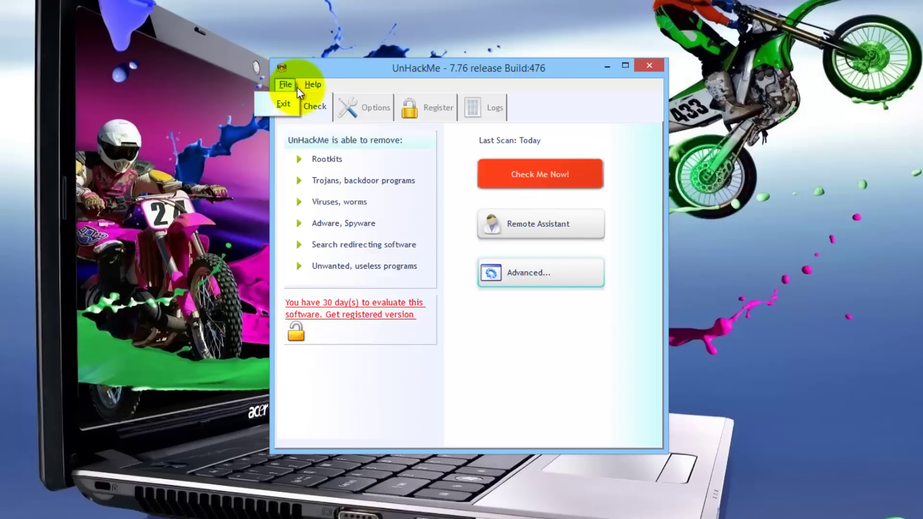
# Check the version and evaluation info, then launch the 5-minute on-line multi-antivirus plus anti-malware scan.
pyautogui.moveTo(312, 84)
pyautogui.moveTo(308, 128)
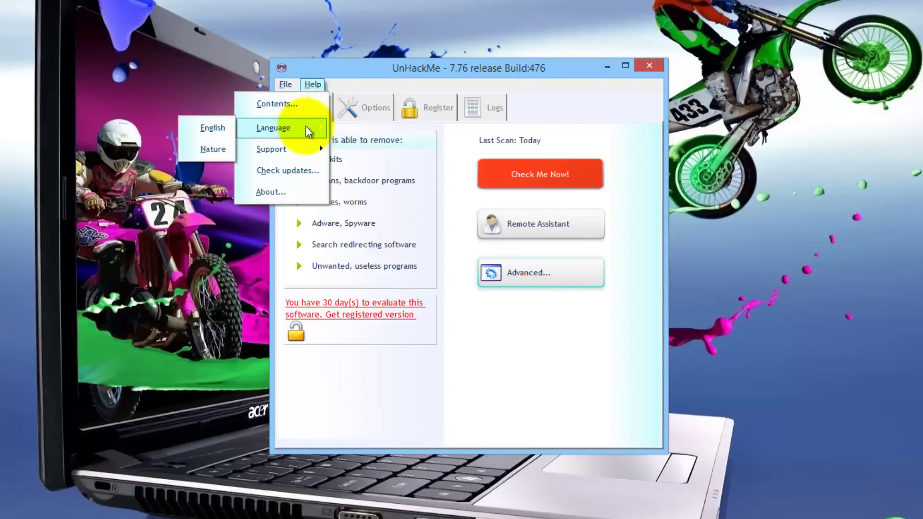
pyautogui.moveTo(308, 150)
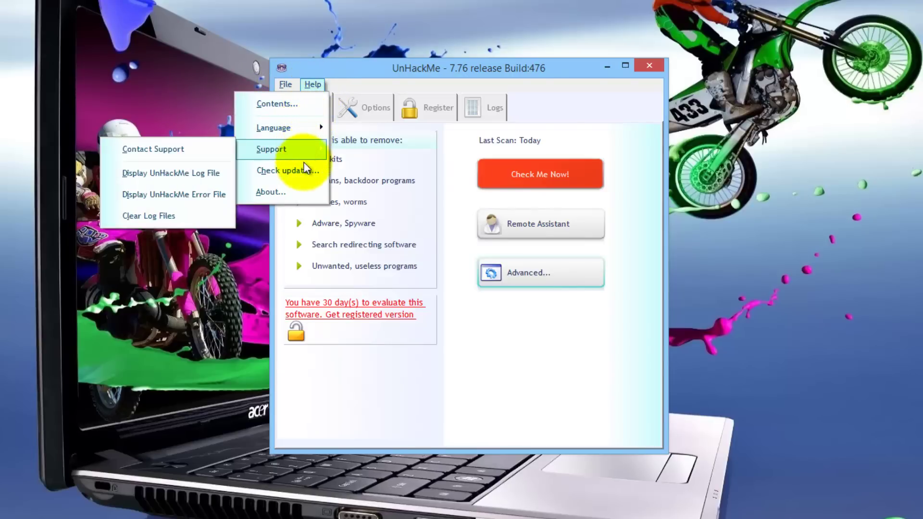
pyautogui.click(301, 191)
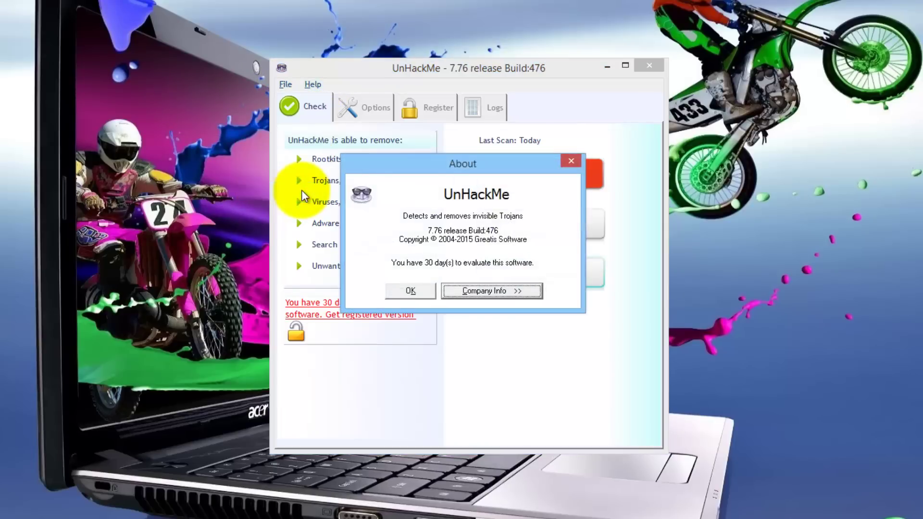
pyautogui.click(423, 290)
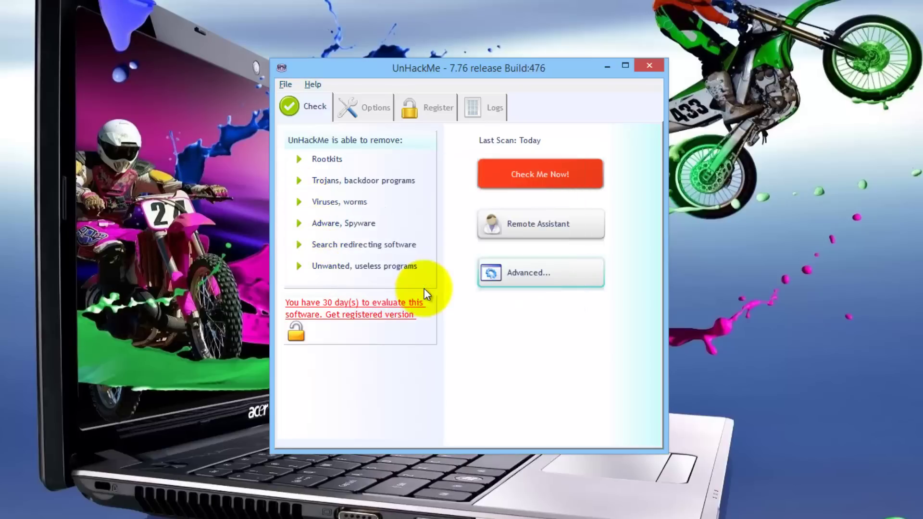
pyautogui.click(532, 175)
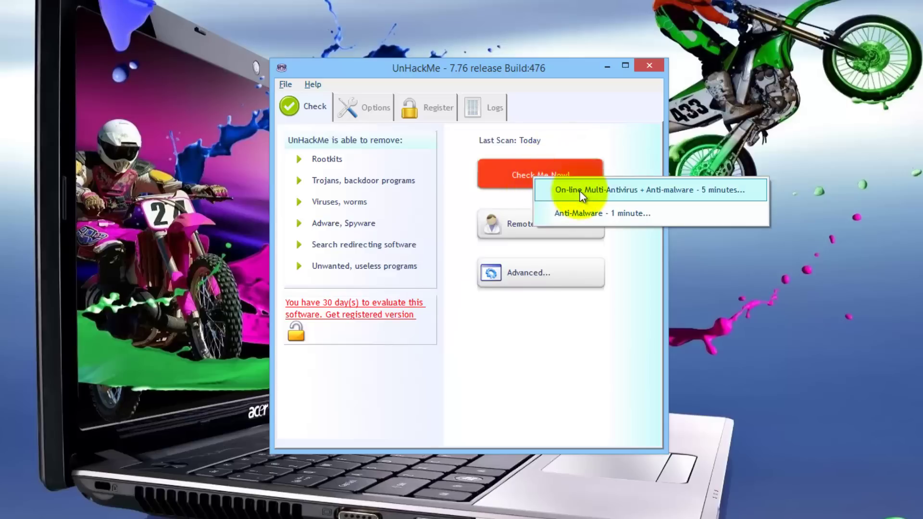
pyautogui.click(692, 194)
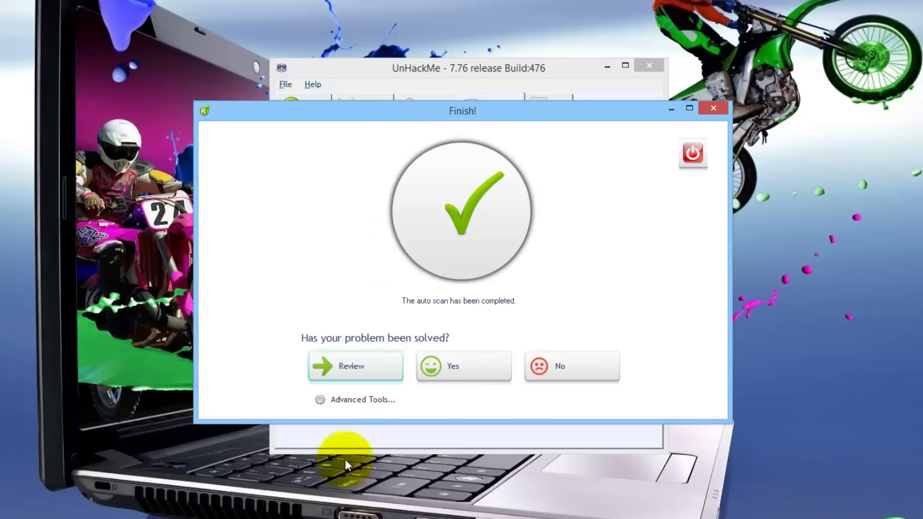
pyautogui.click(348, 367)
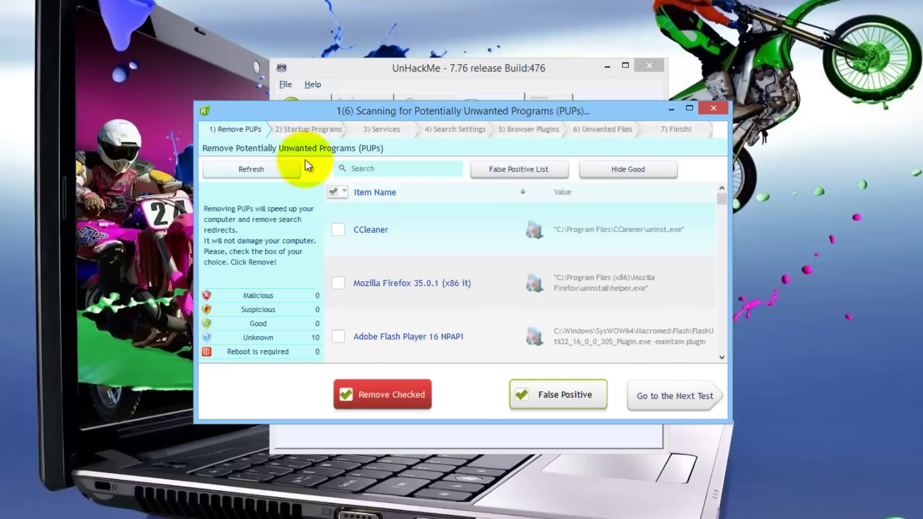
pyautogui.click(318, 130)
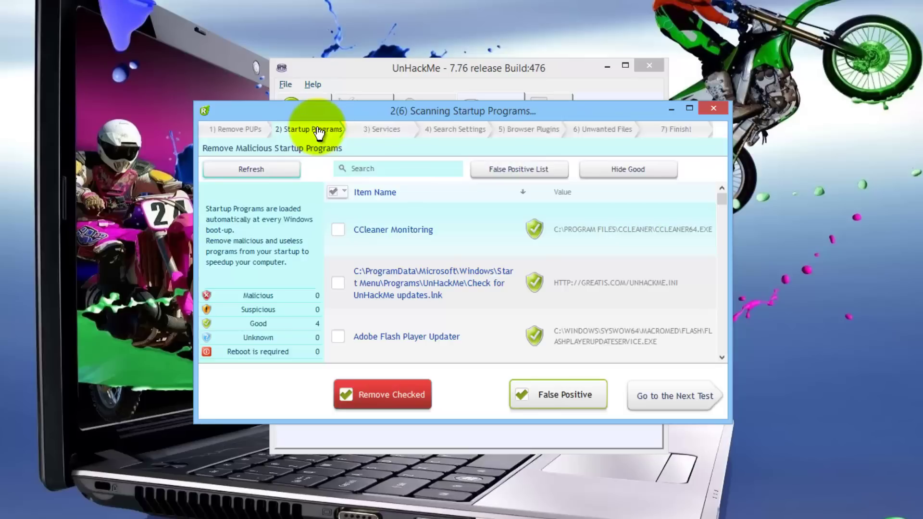
pyautogui.click(376, 130)
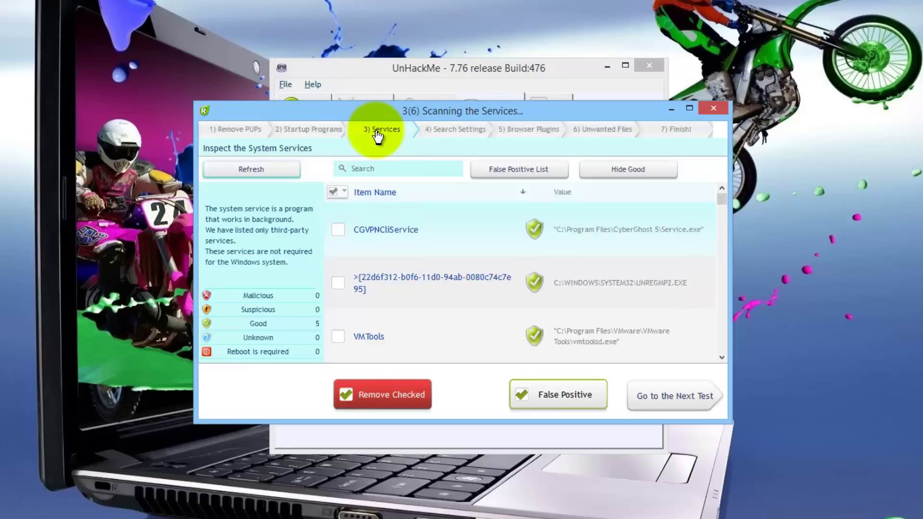
pyautogui.click(457, 130)
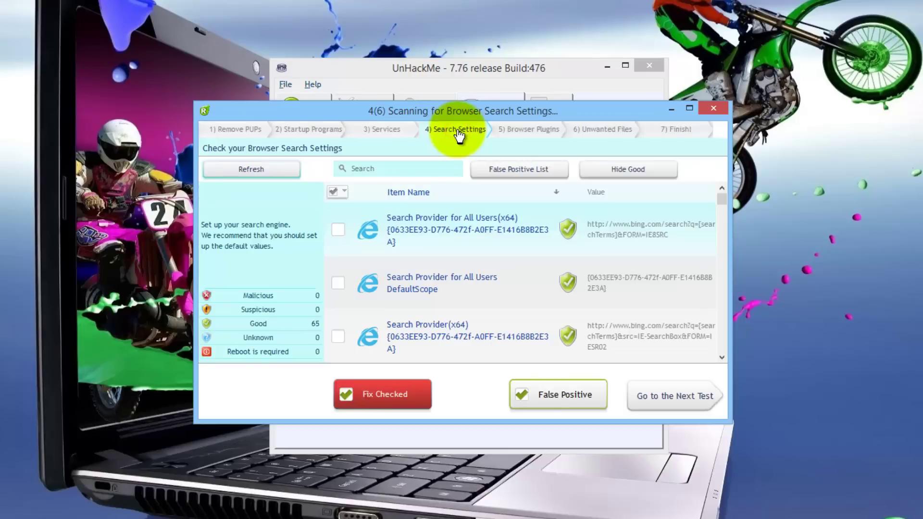
pyautogui.click(529, 130)
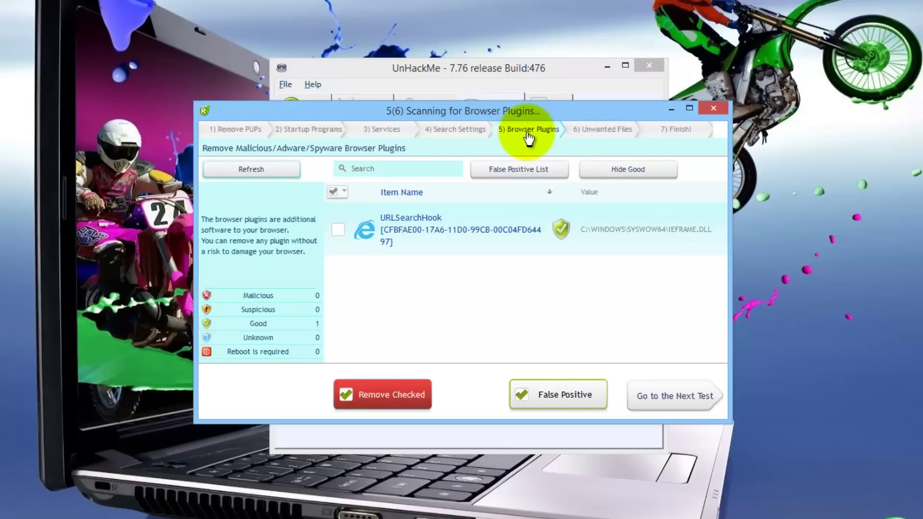
pyautogui.click(598, 134)
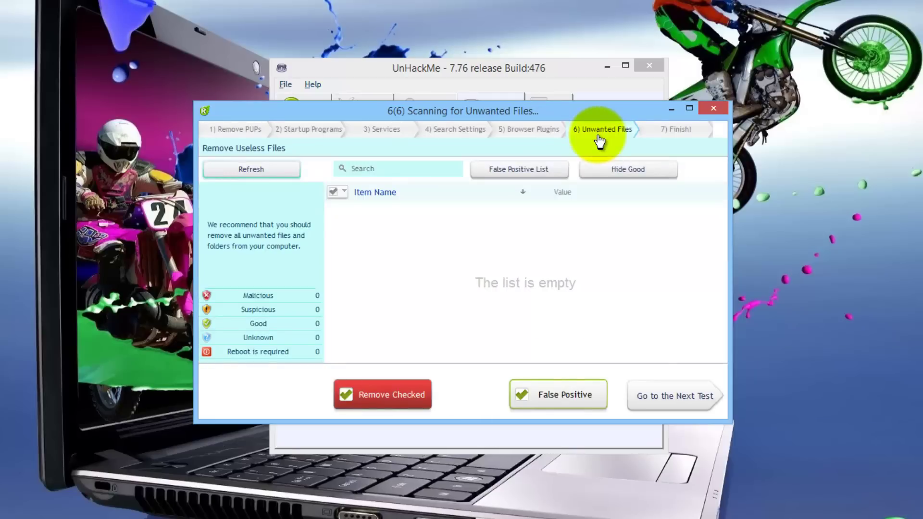
pyautogui.click(672, 134)
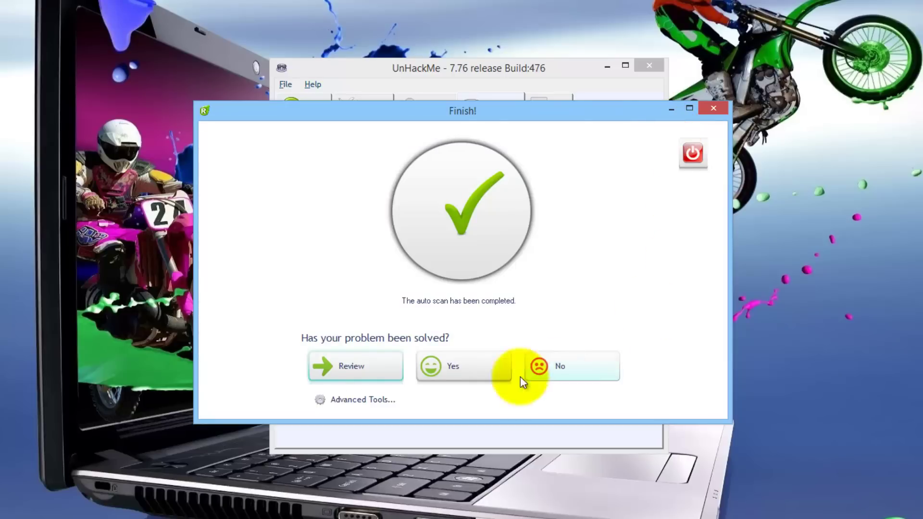
# Try the Comprehensive Scan, back out, answer Yes to problem solved, and return to the start screen.
pyautogui.click(359, 399)
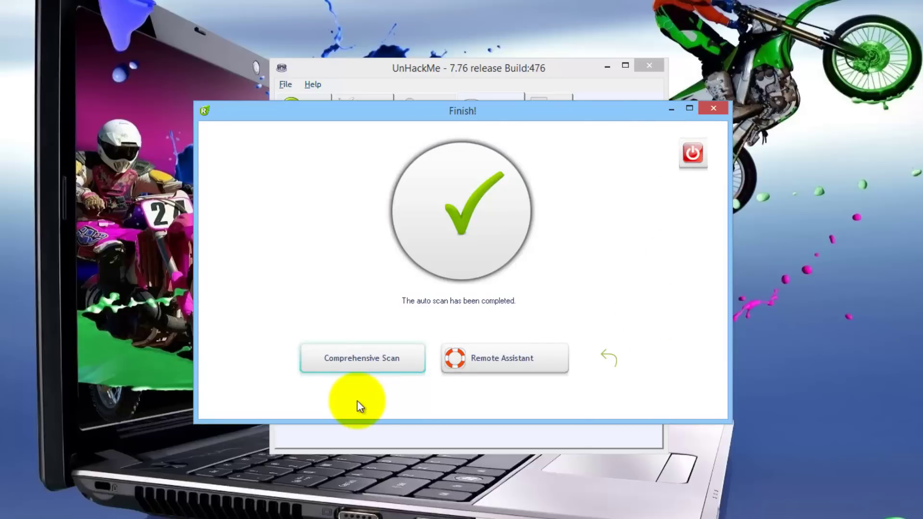
pyautogui.click(363, 358)
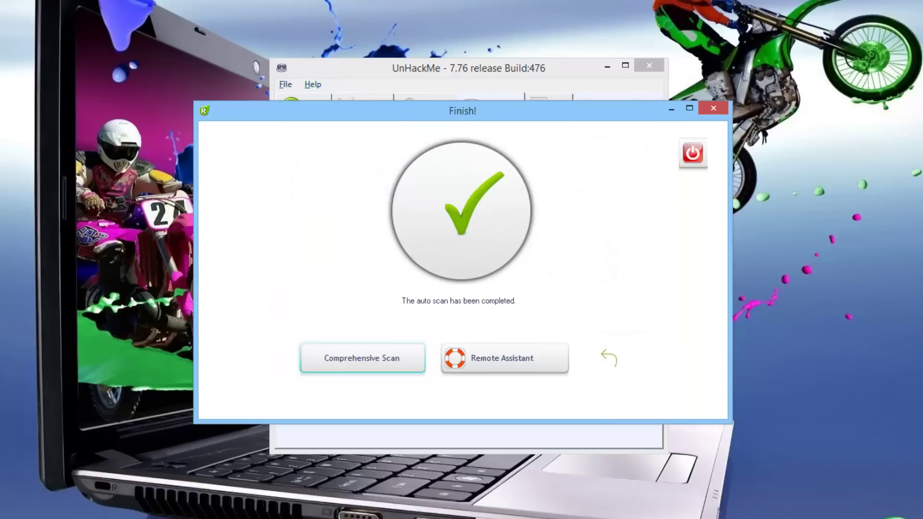
pyautogui.click(609, 361)
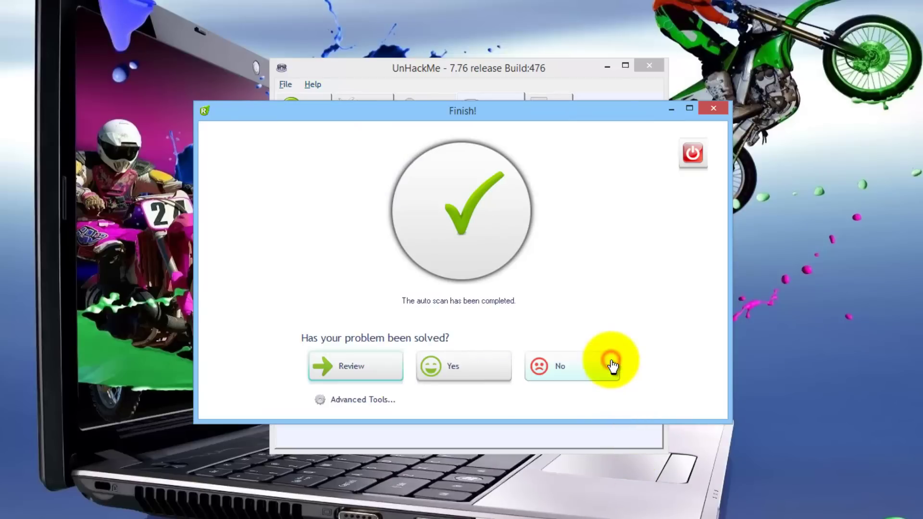
pyautogui.click(477, 374)
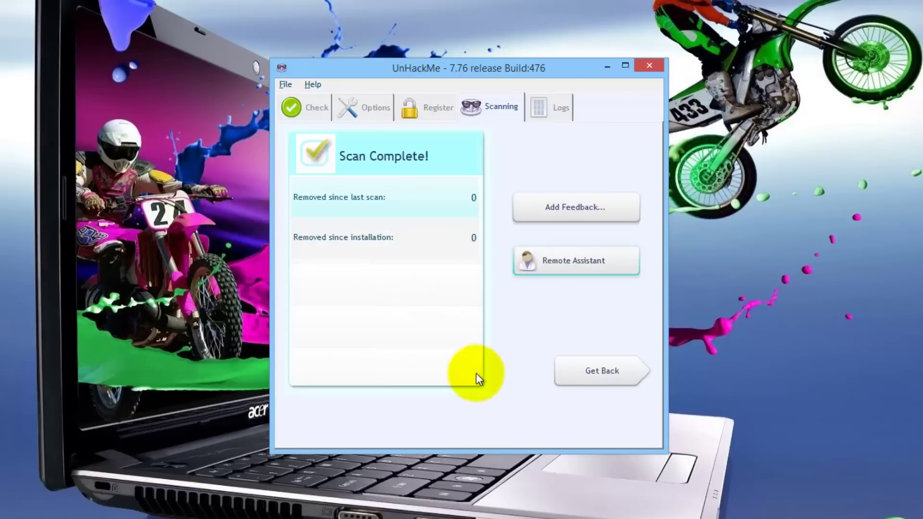
pyautogui.click(592, 377)
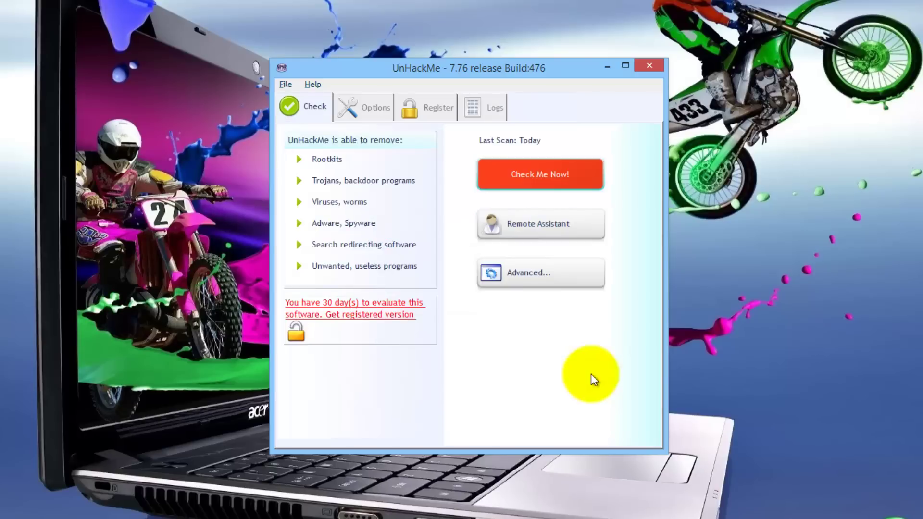
# Run the 1-minute Anti-Malware scan, confirm the problem is solved, and return to the Check page.
pyautogui.click(546, 178)
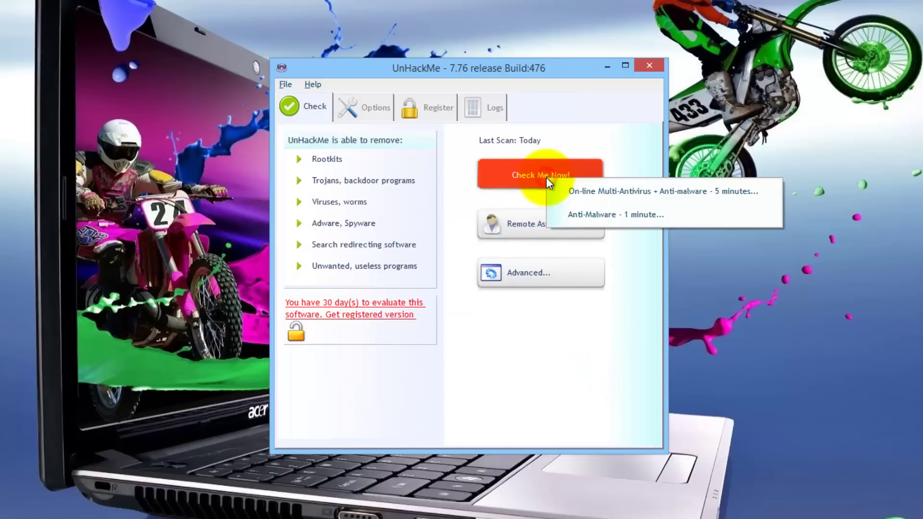
pyautogui.click(691, 218)
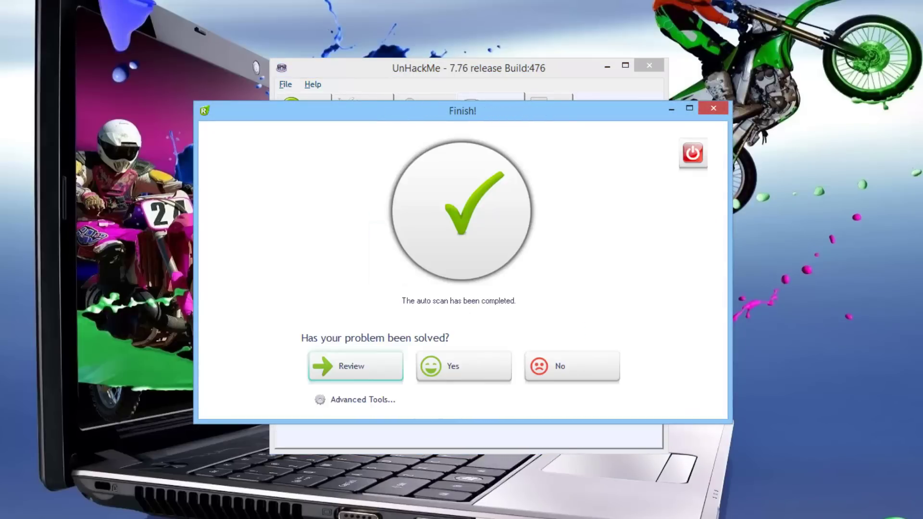
pyautogui.click(467, 373)
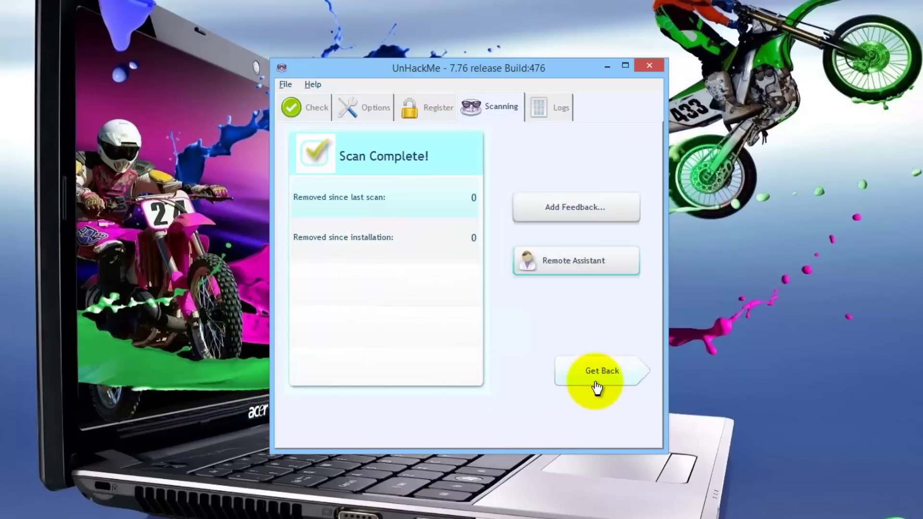
pyautogui.click(598, 376)
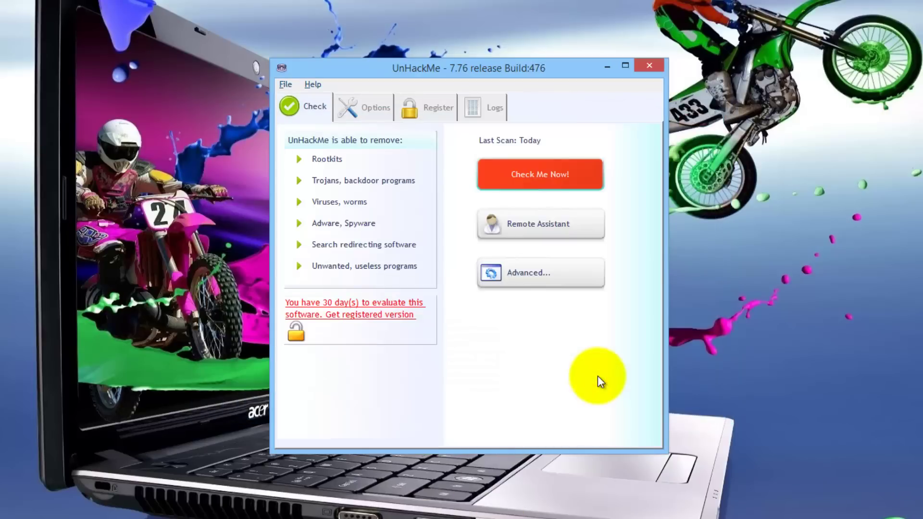
# Create a RegRunLog, enter your e-mail and name, accept the privacy policy, upload it, and return.
pyautogui.click(525, 234)
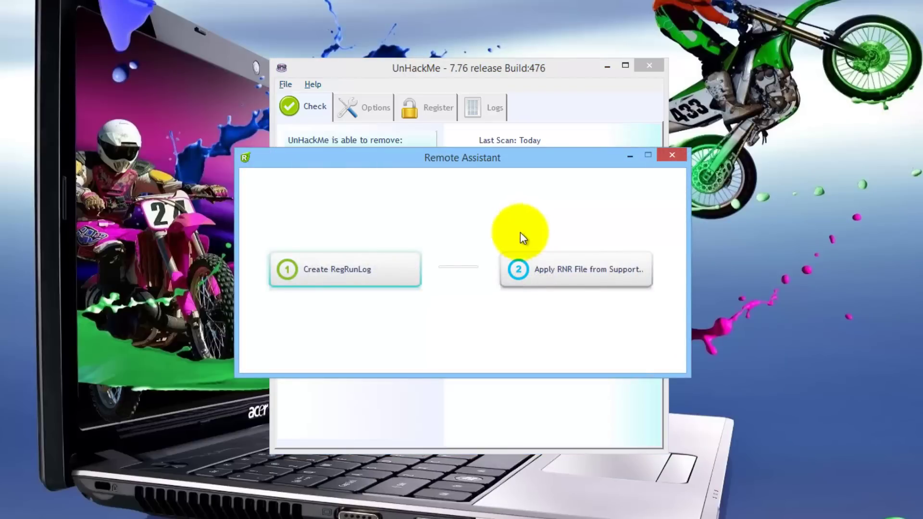
pyautogui.click(334, 270)
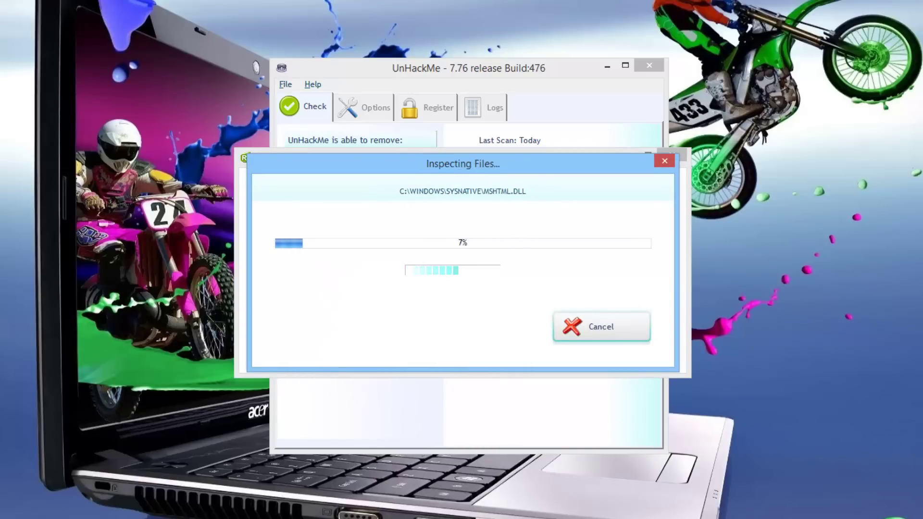
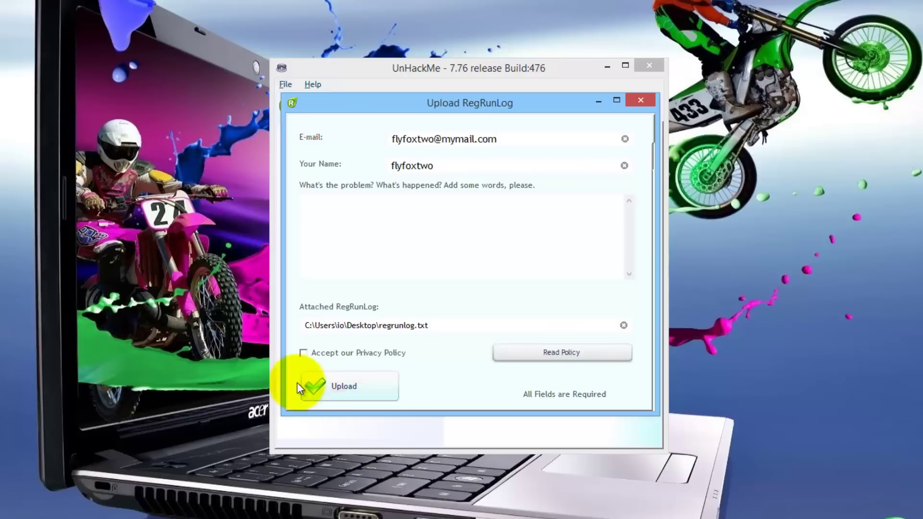
pyautogui.click(306, 353)
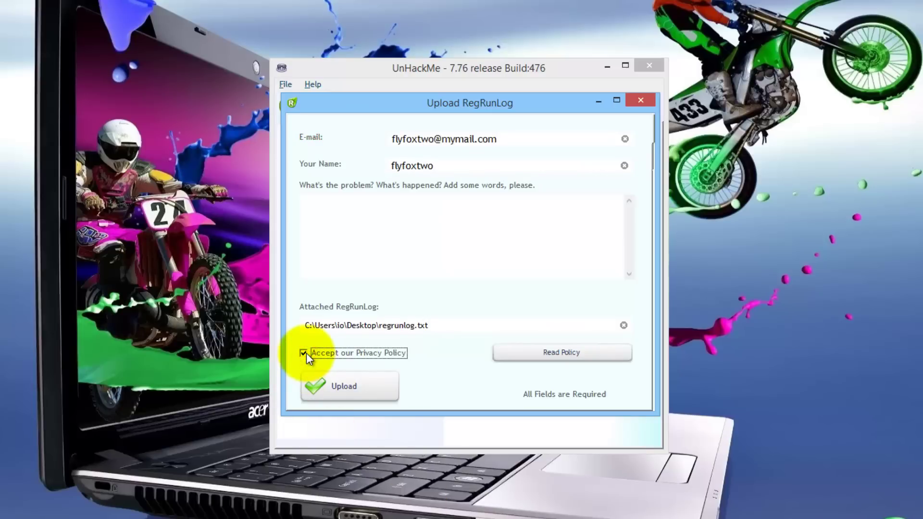
pyautogui.click(348, 387)
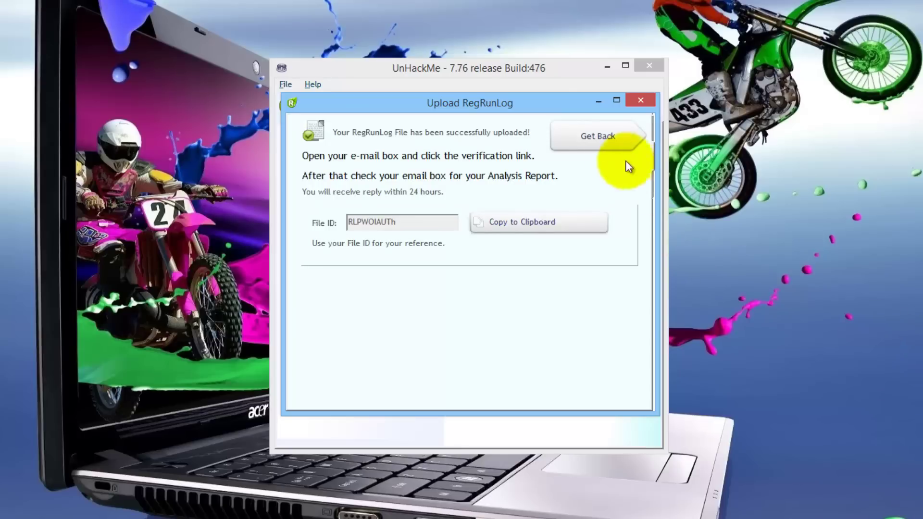
pyautogui.click(606, 142)
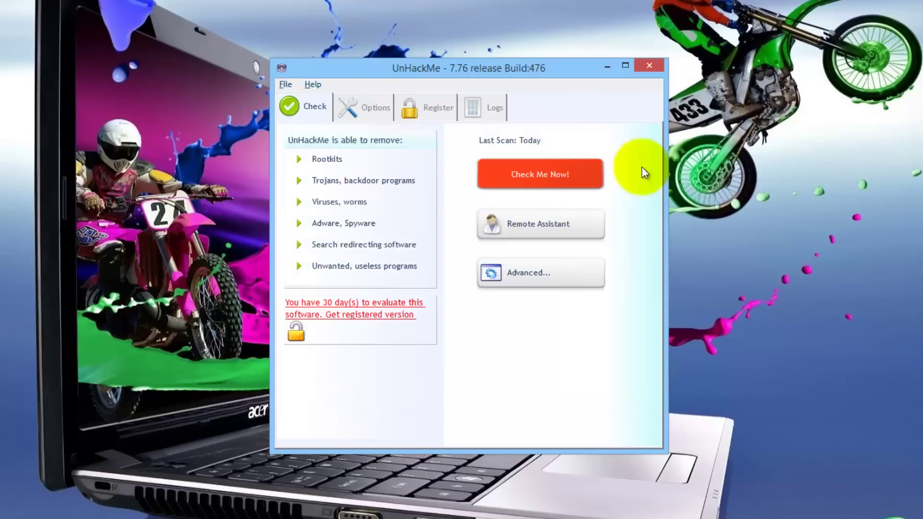
# Open the step-by-step infection fixing guide from Advanced tools, then close it.
pyautogui.click(553, 269)
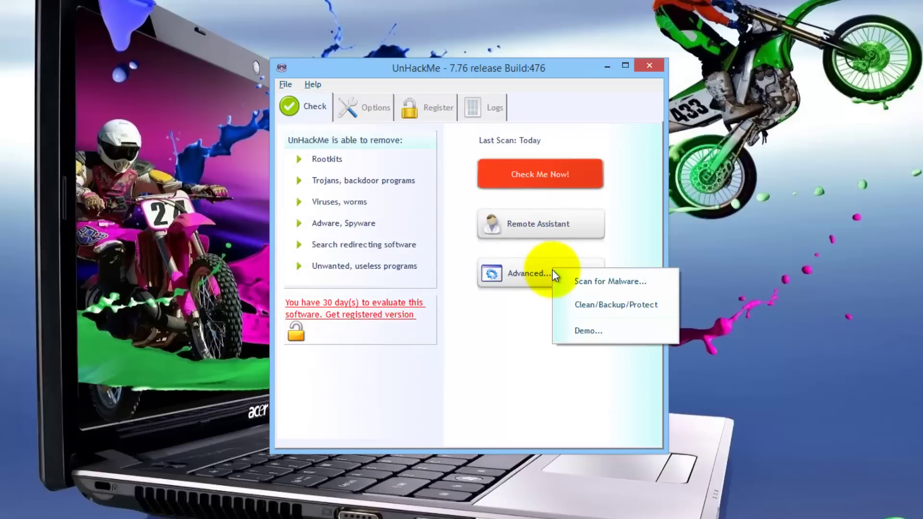
pyautogui.click(659, 284)
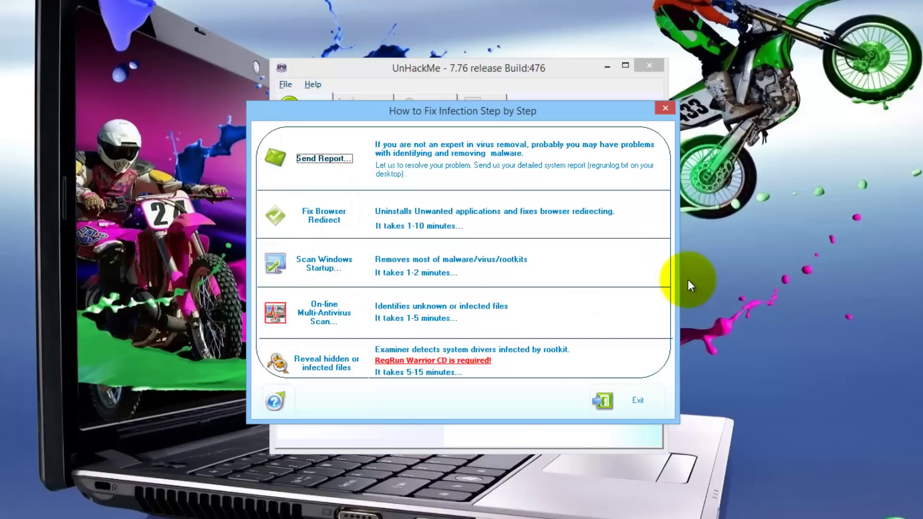
pyautogui.click(624, 401)
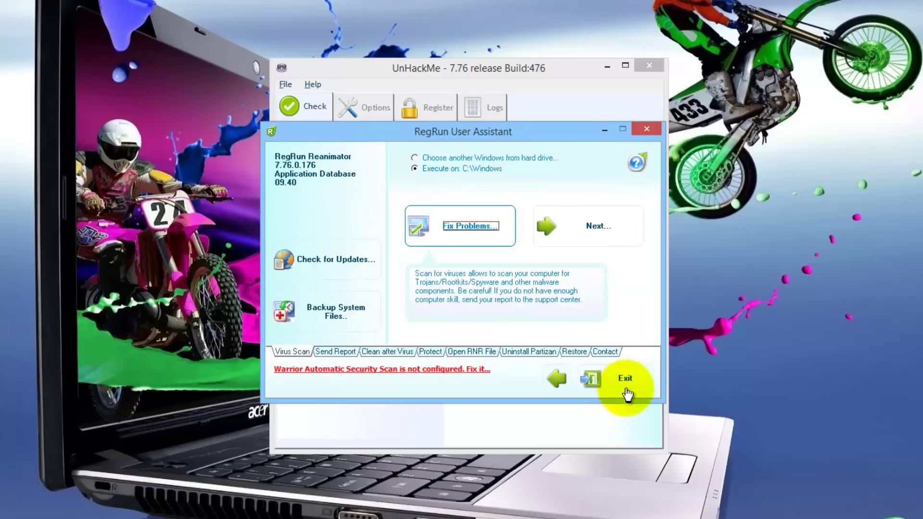
pyautogui.click(628, 379)
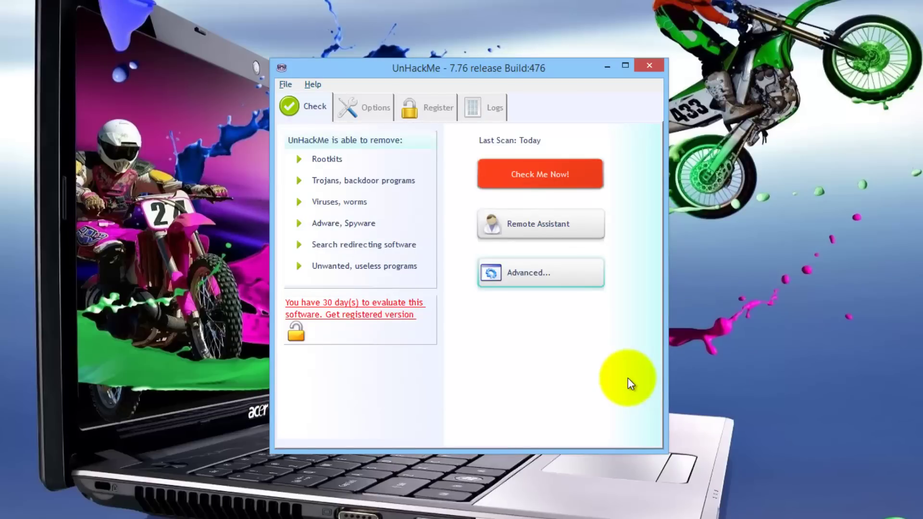
# Back up the Windows system files to C:\BackSys from the Clean/Backup/Protect tools.
pyautogui.click(536, 276)
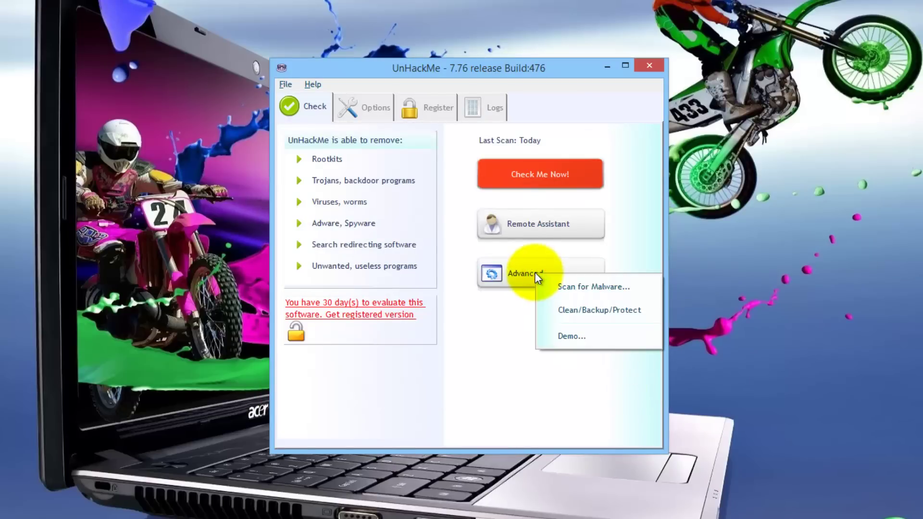
pyautogui.click(635, 316)
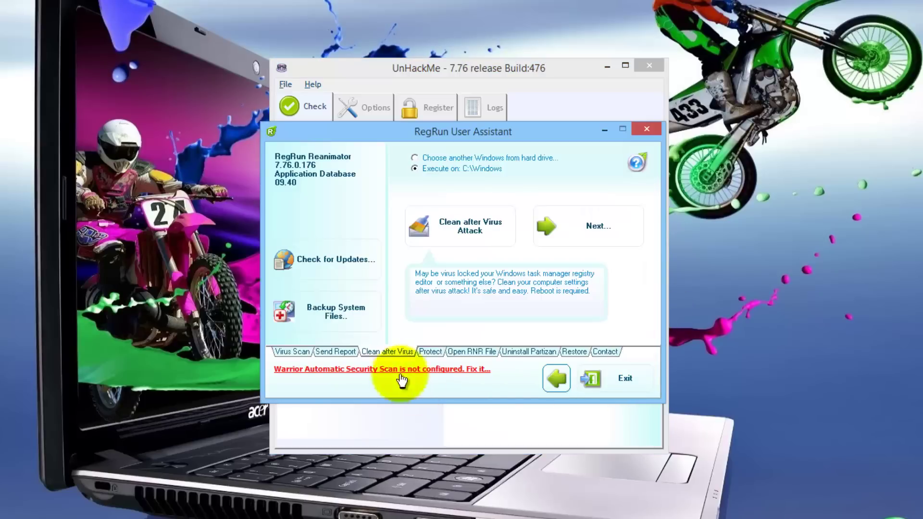
pyautogui.click(345, 312)
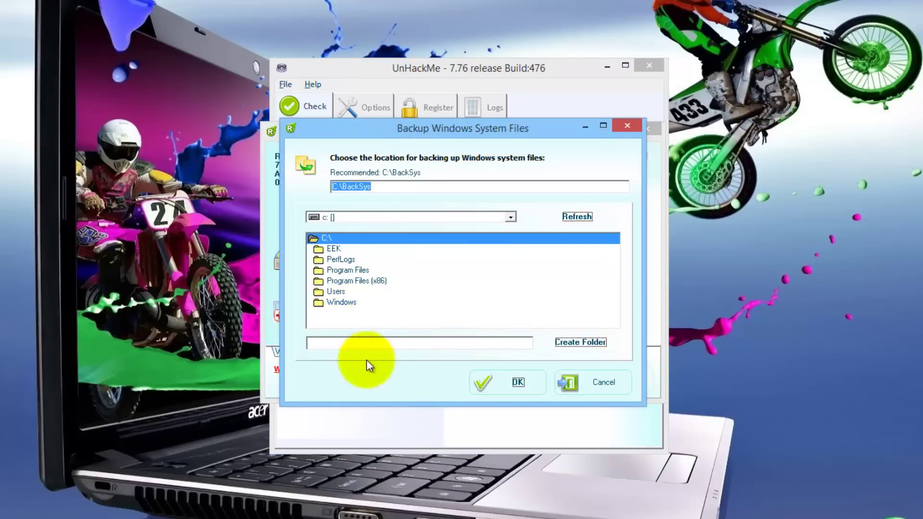
pyautogui.click(508, 383)
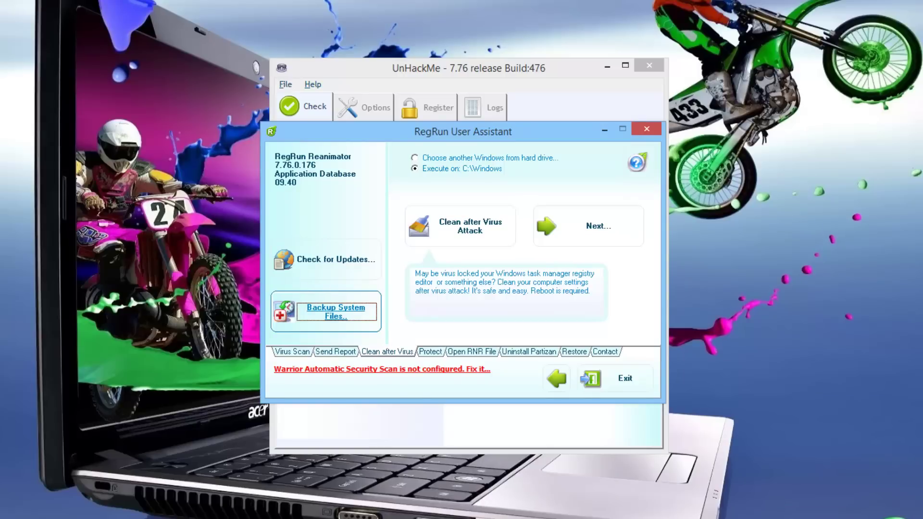
pyautogui.click(624, 378)
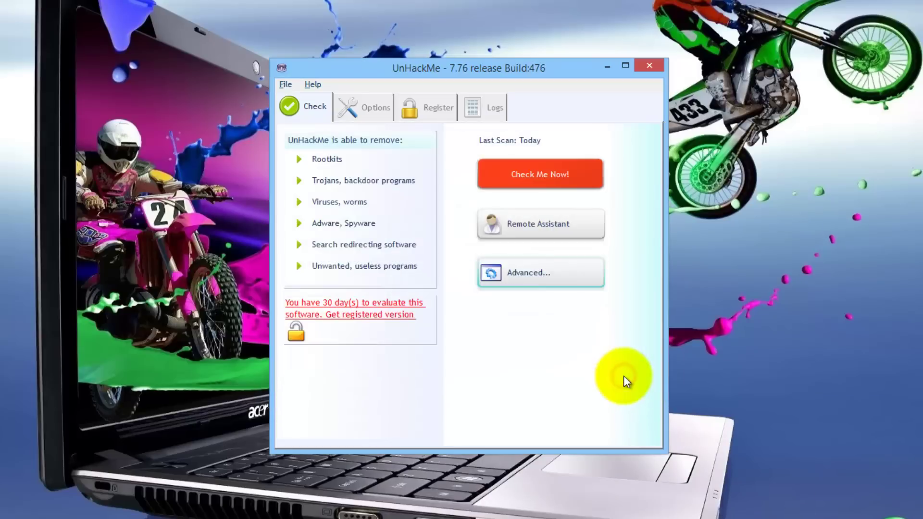
# Run the Demo to see the HackerDefender100 rootkit detected, then exit to the Register pricing page.
pyautogui.click(530, 275)
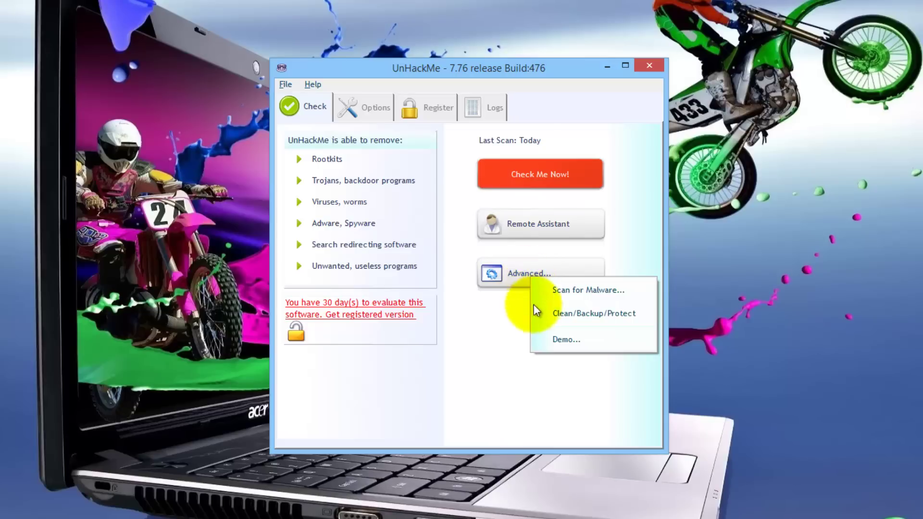
pyautogui.click(575, 340)
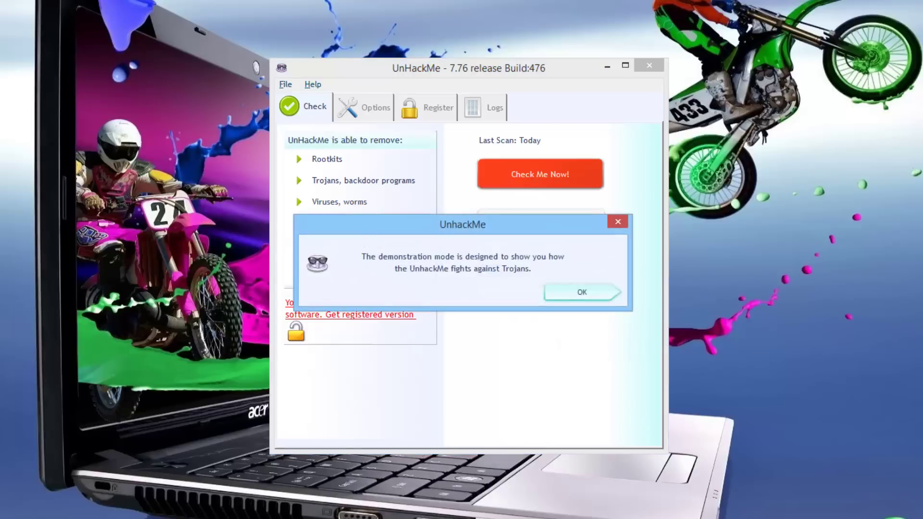
pyautogui.press('Return')
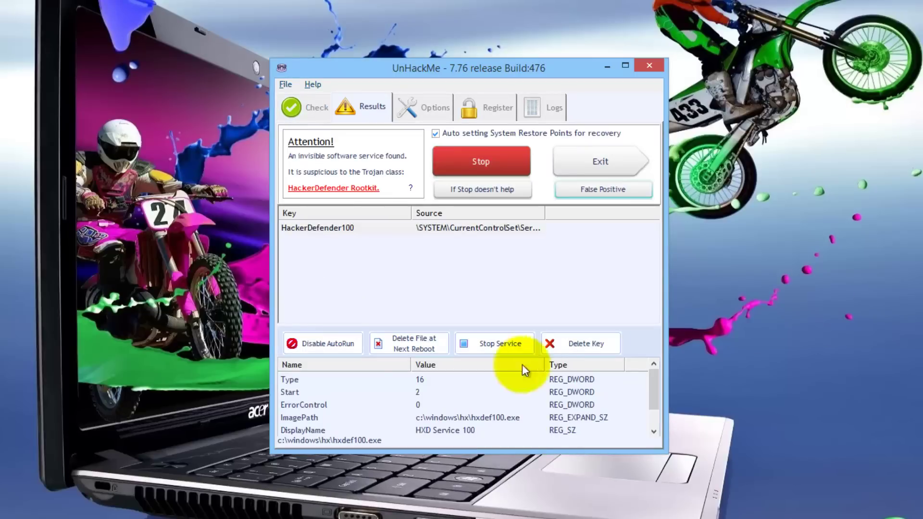
pyautogui.click(612, 164)
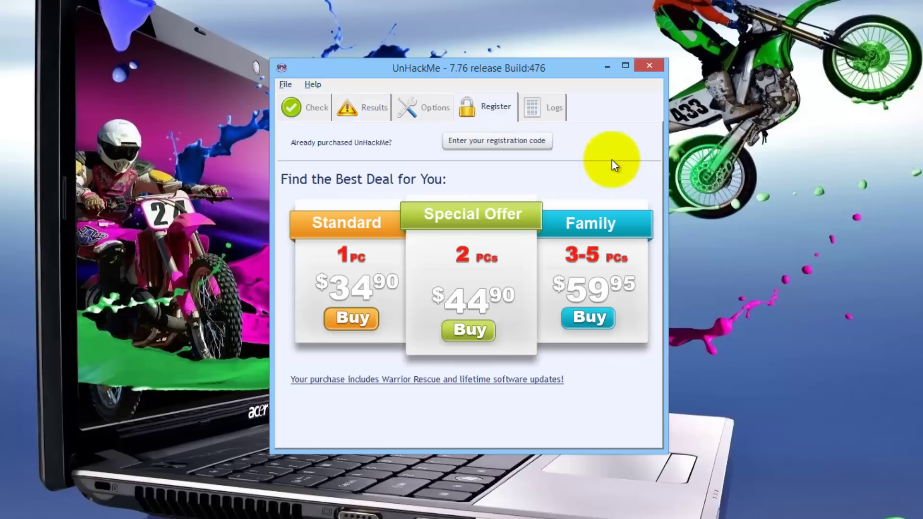